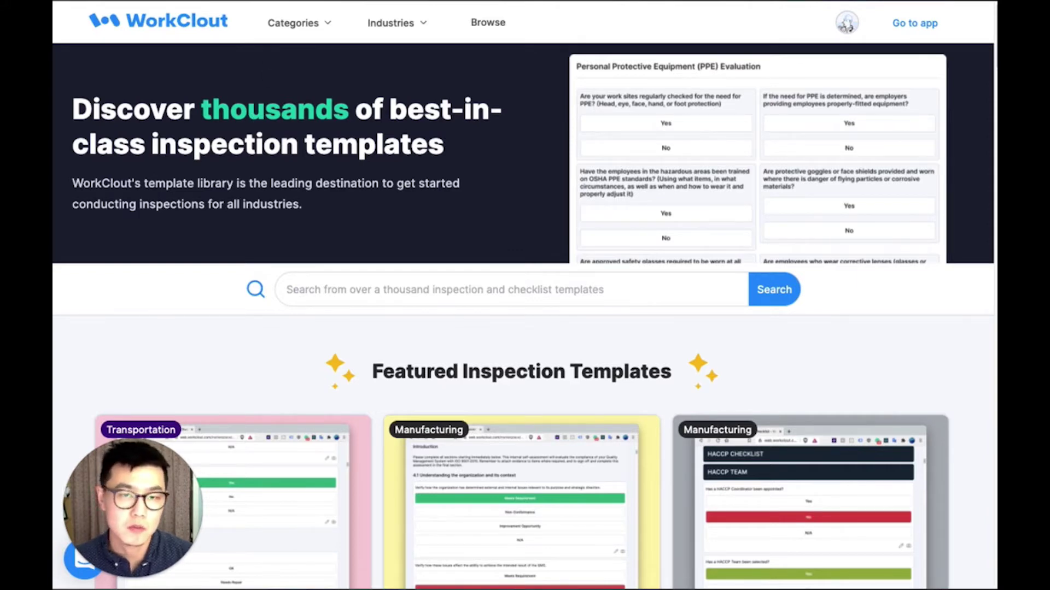
- Open the form templates and start a scheduled inspection from the ISO 9001:2015 Audit Checklist template
click(914, 23)
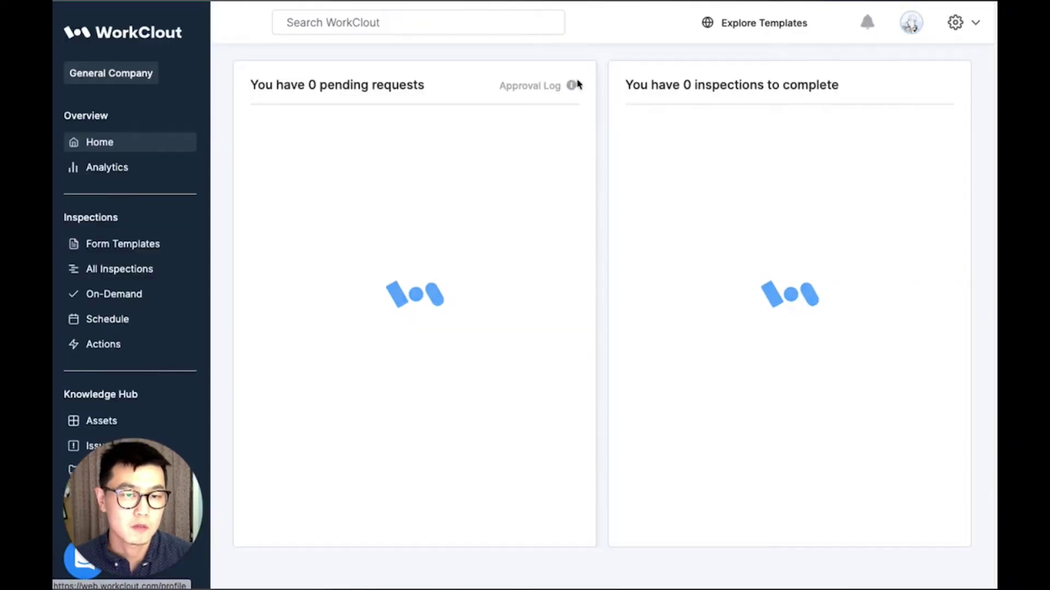
click(156, 242)
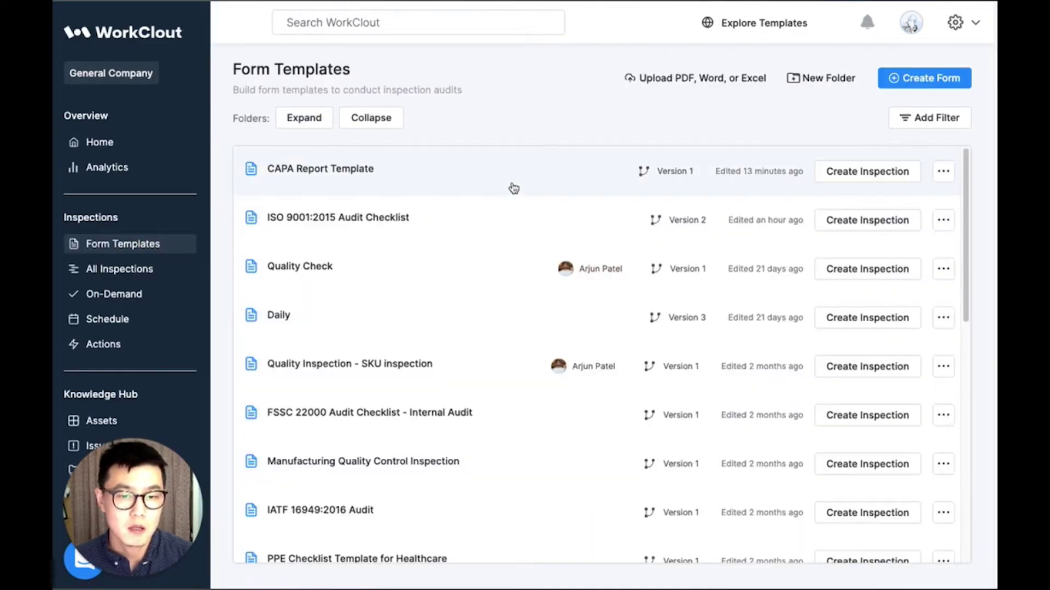
click(826, 225)
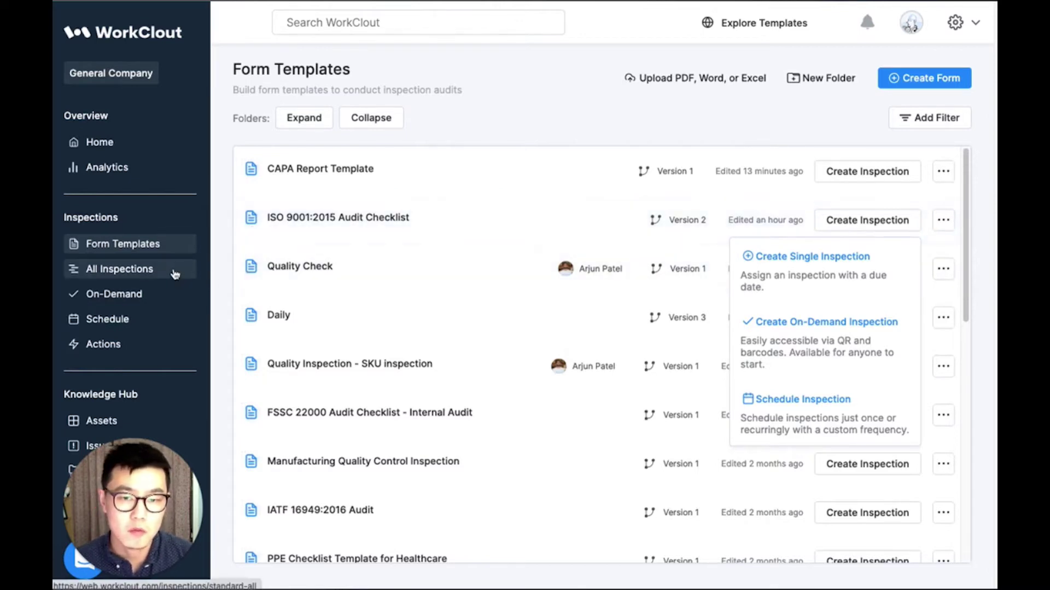
click(826, 420)
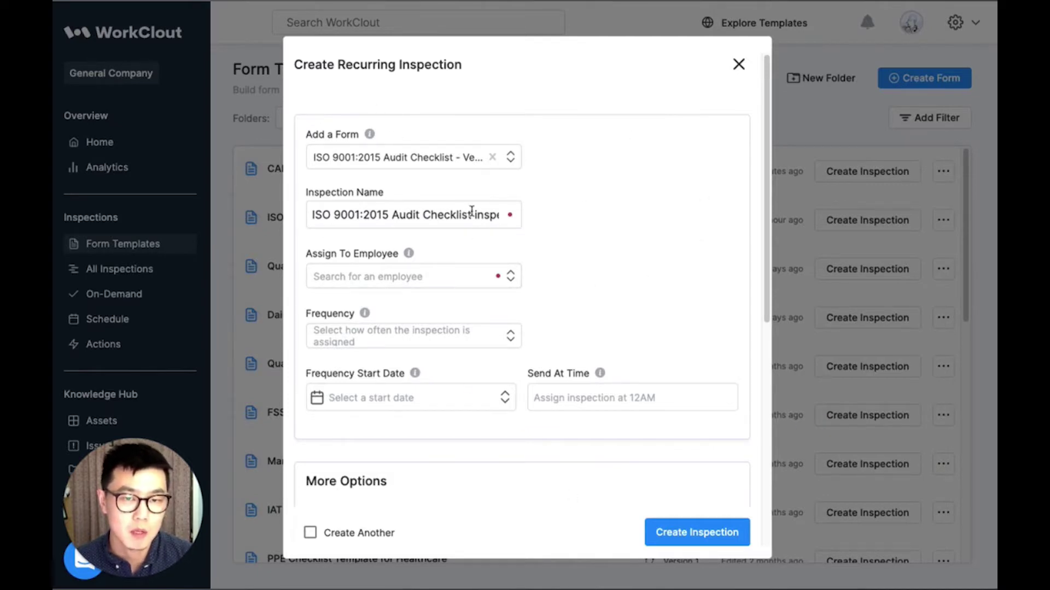
- Shorten the inspection name to "ISO 9001:2015 Audit" and assign the inspection to the first listed employee
drag(431, 214, 562, 220)
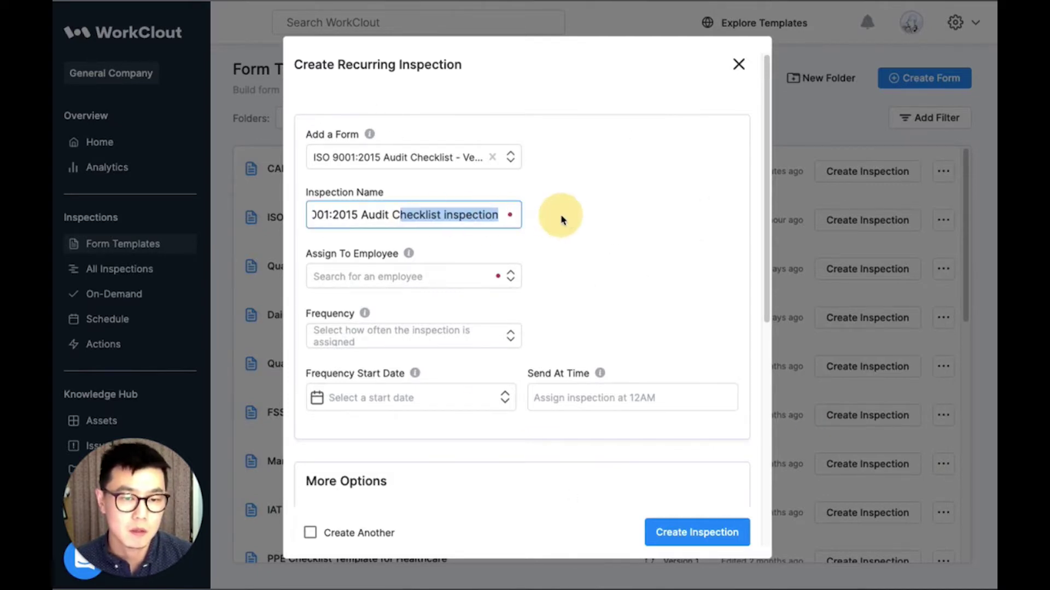
click(431, 216)
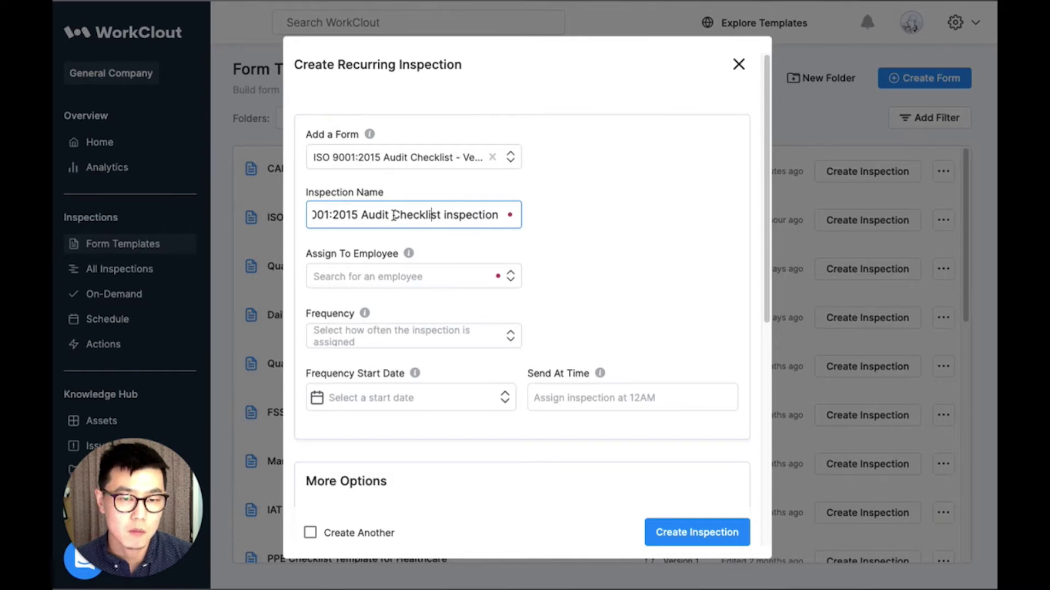
drag(394, 216, 584, 216)
key(BackSpace)
click(585, 208)
click(496, 288)
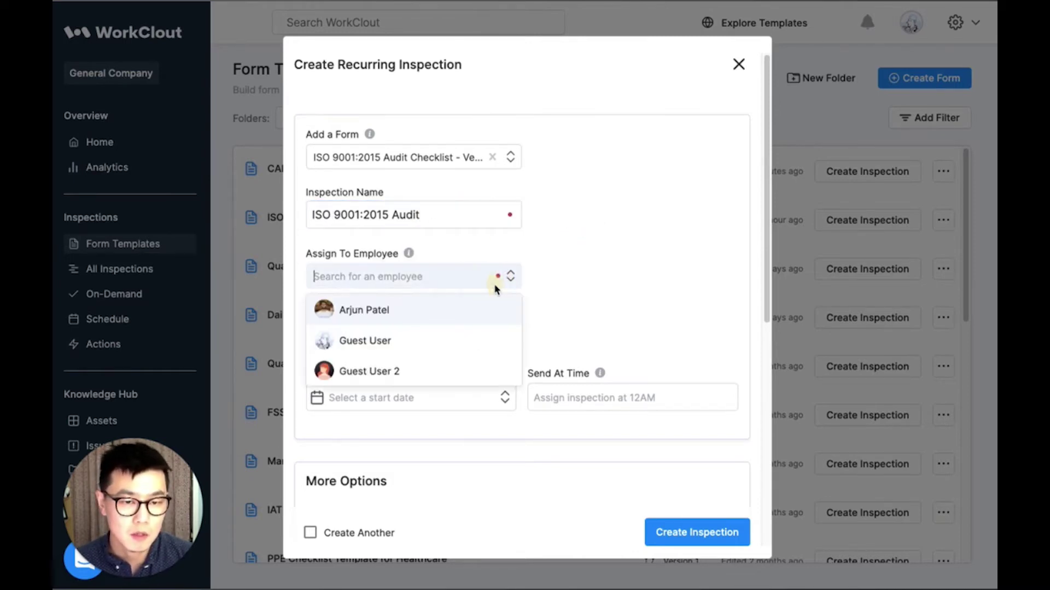
click(403, 309)
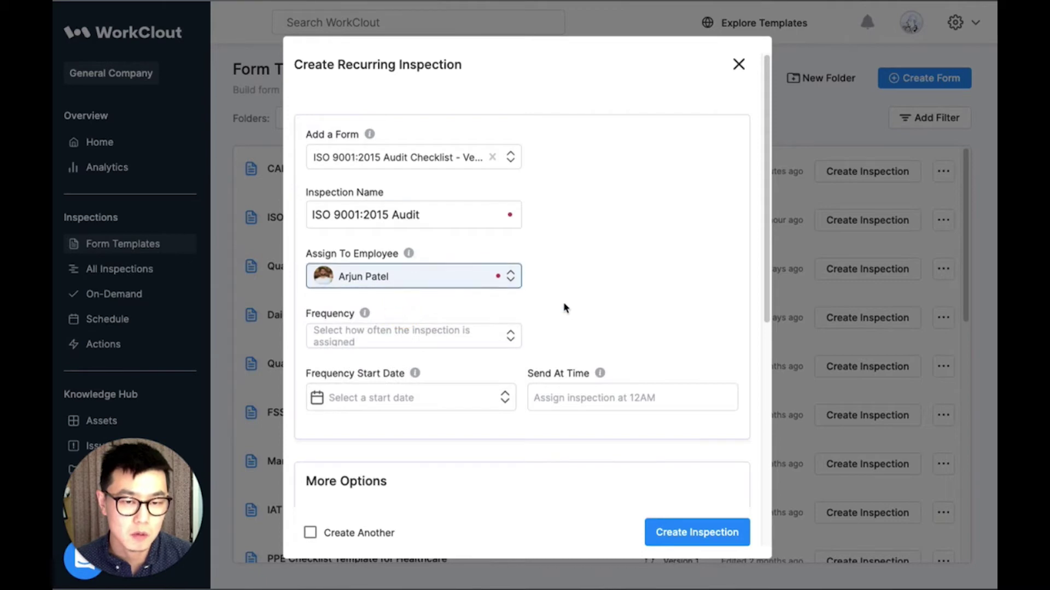
- Set the inspection's frequency start date to 04/23/2021 and its send time to 10:30 AM
scroll(566, 308, down, 1)
click(496, 310)
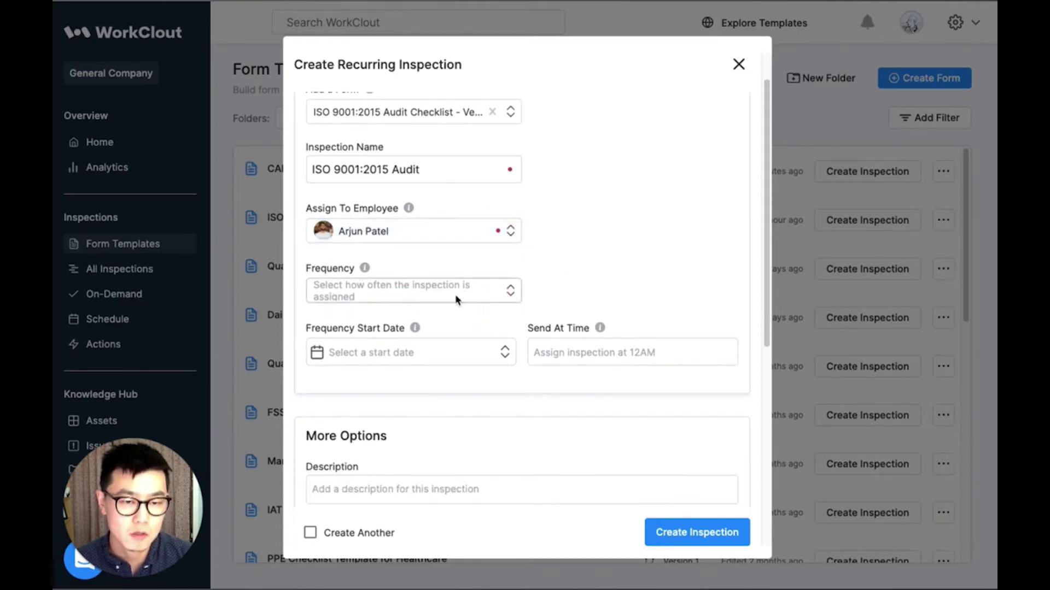
click(436, 350)
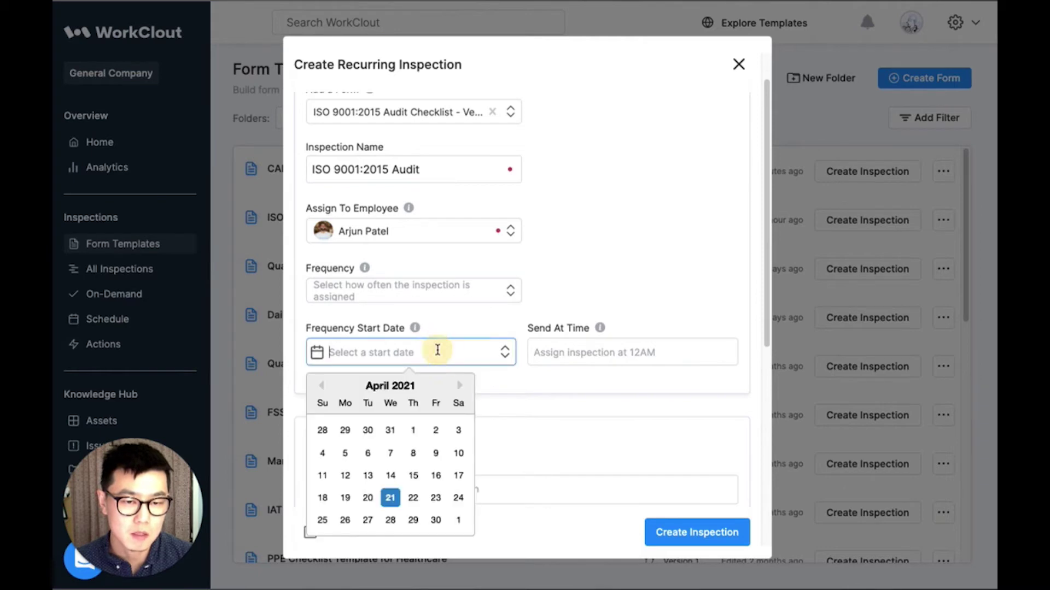
click(436, 497)
click(592, 353)
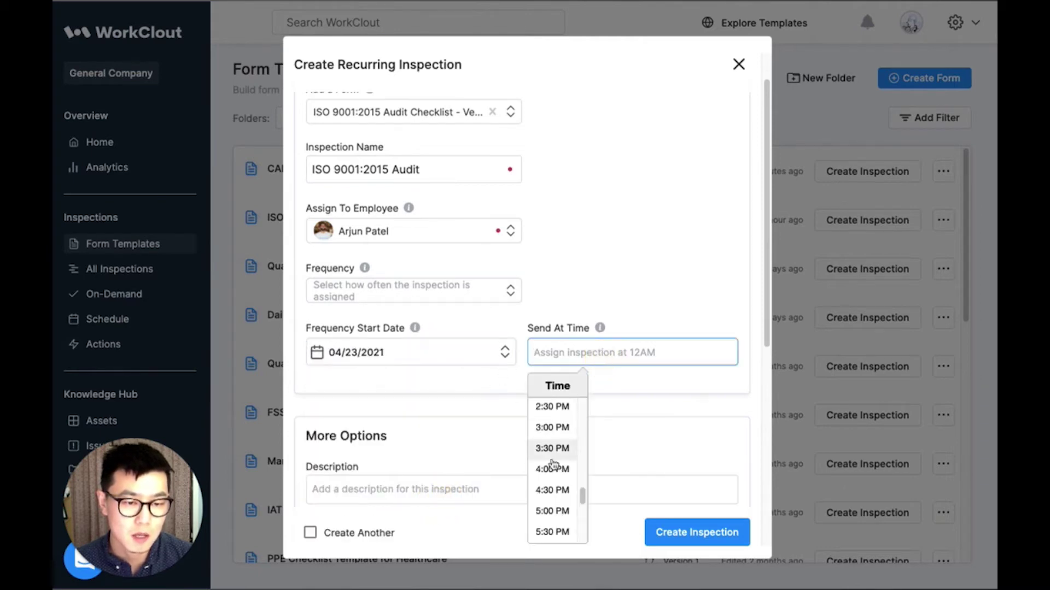
click(555, 491)
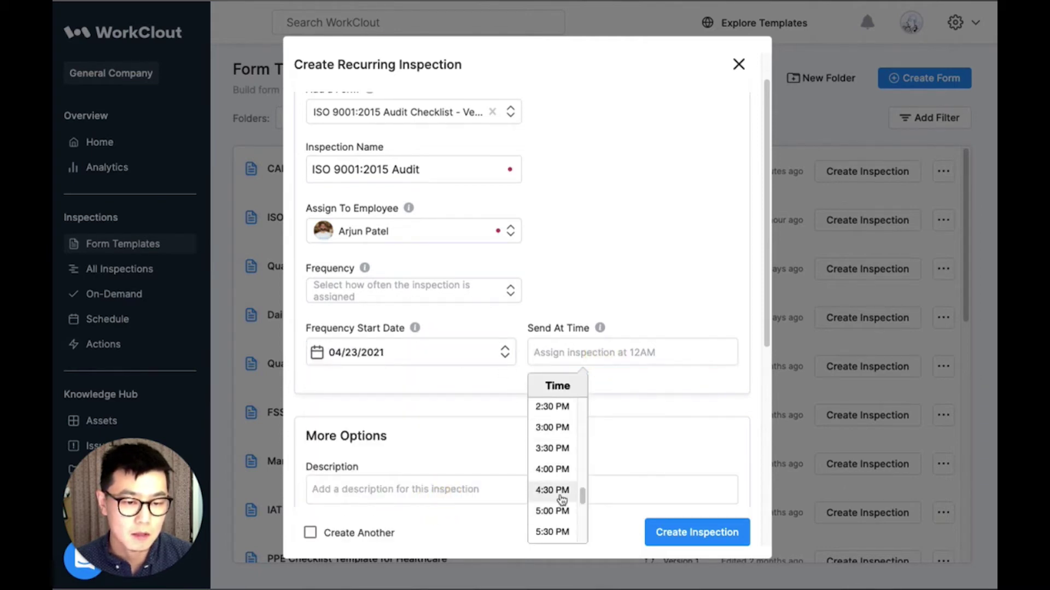
click(578, 356)
scroll(555, 445, up, 5)
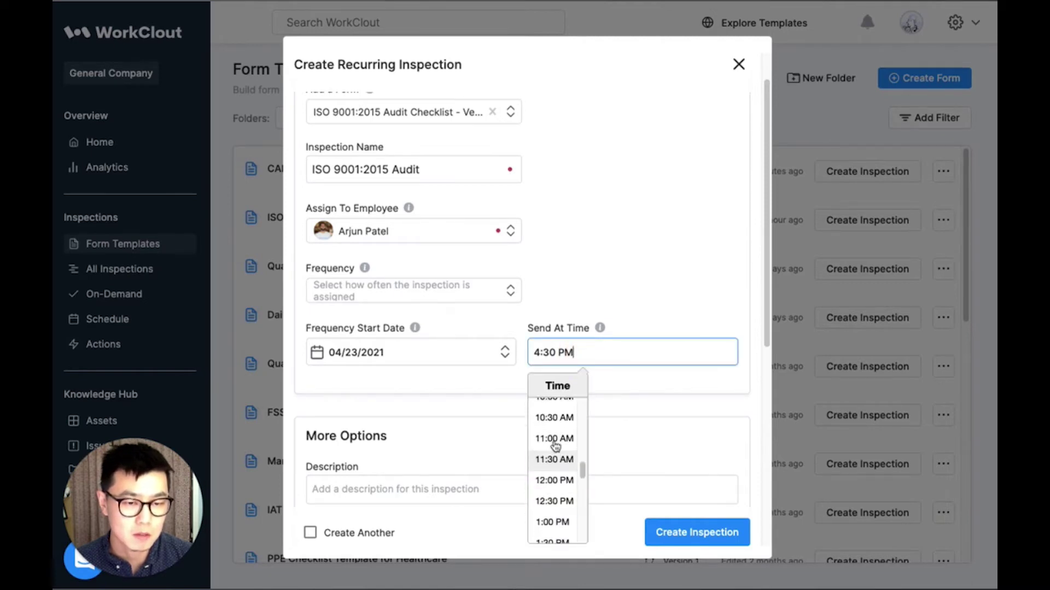
click(554, 417)
- Define a custom frequency that repeats the inspection every 1 year, with sending stopped manually
click(453, 298)
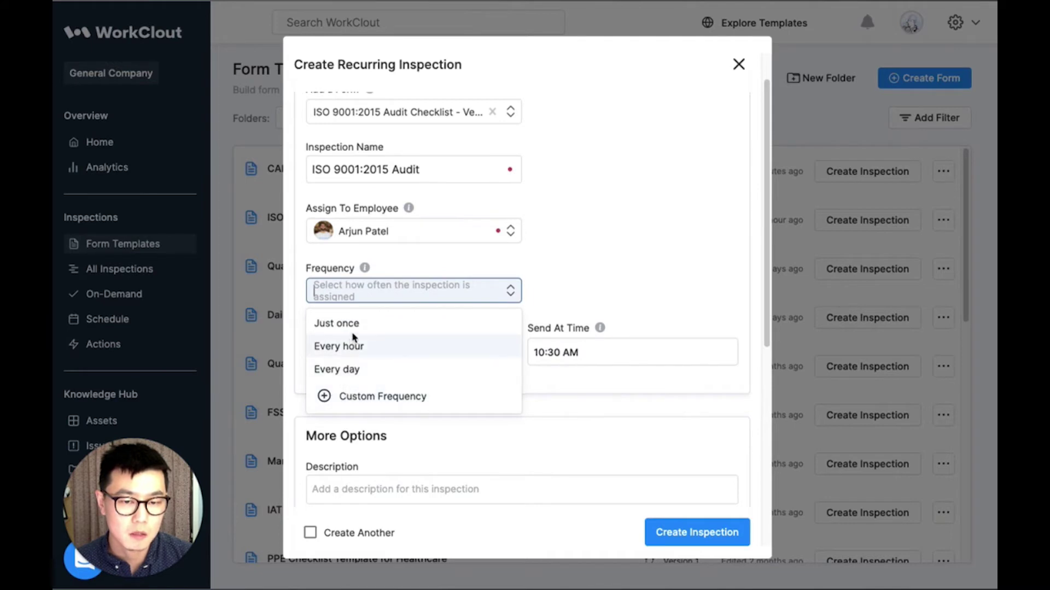
click(381, 398)
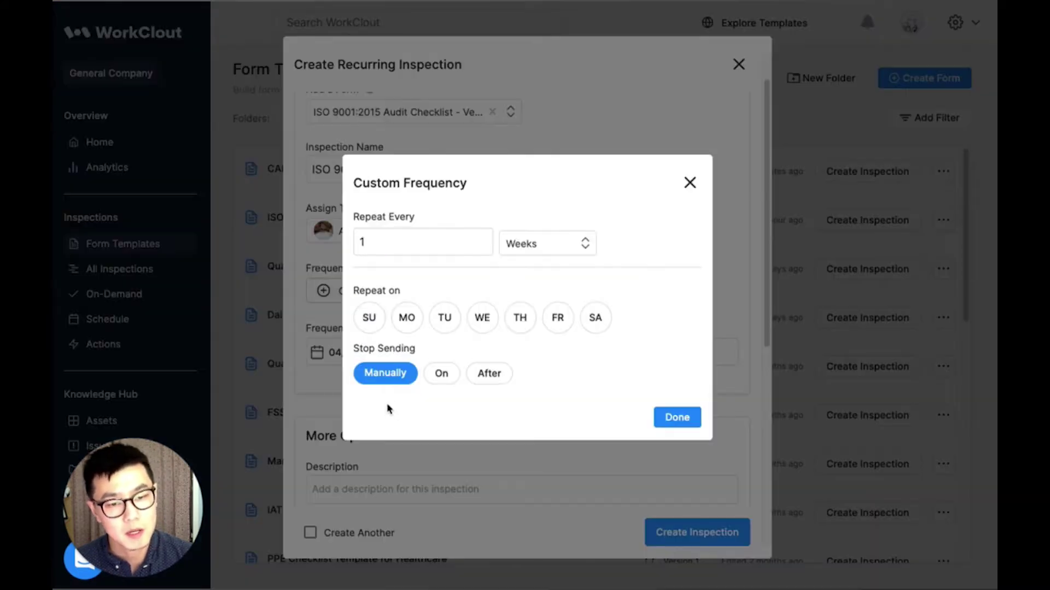
click(556, 248)
click(526, 344)
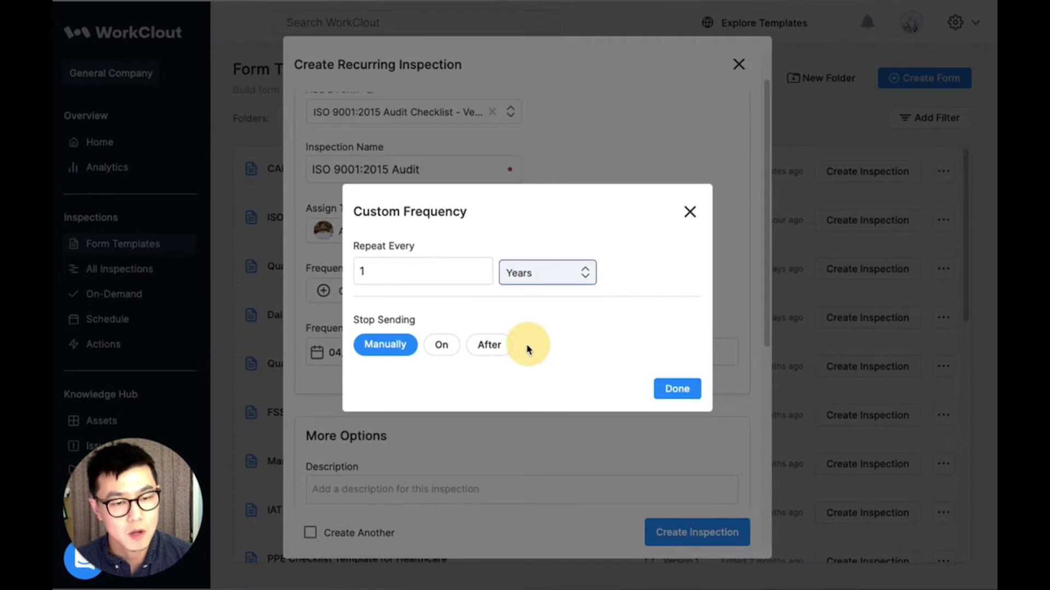
click(363, 273)
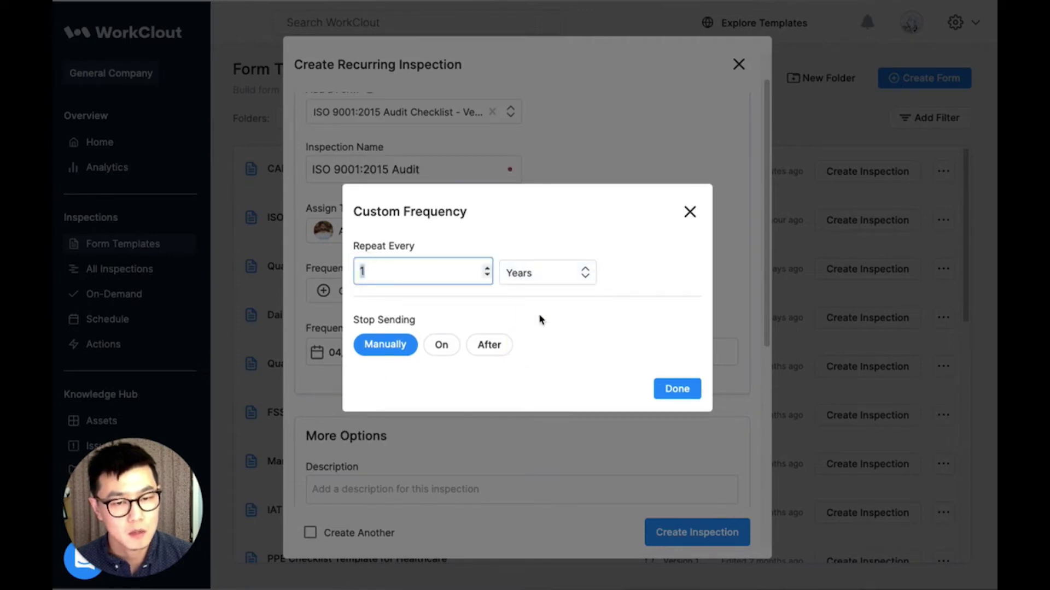
click(672, 392)
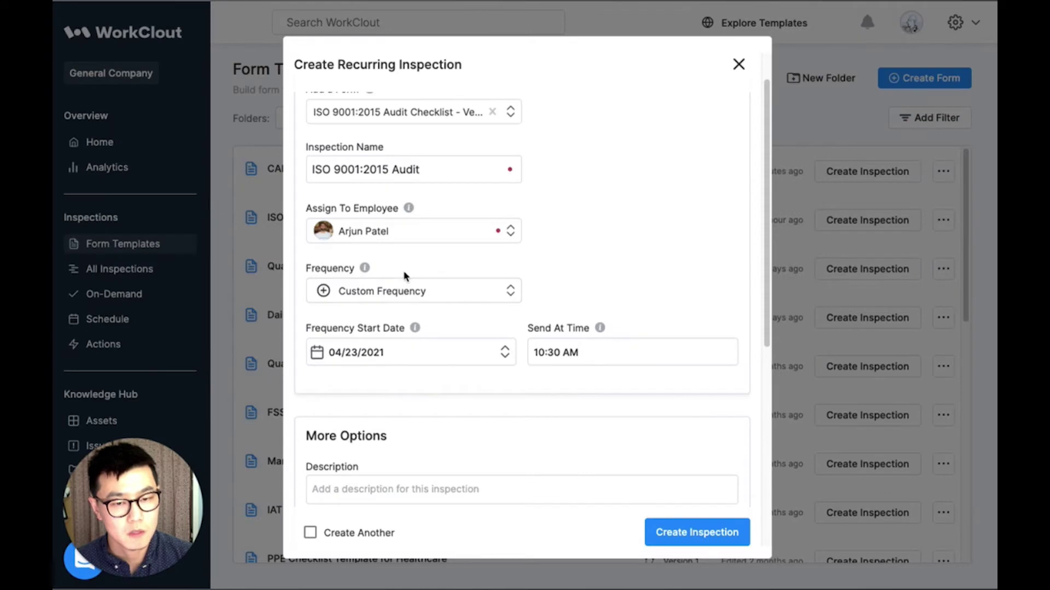
click(352, 353)
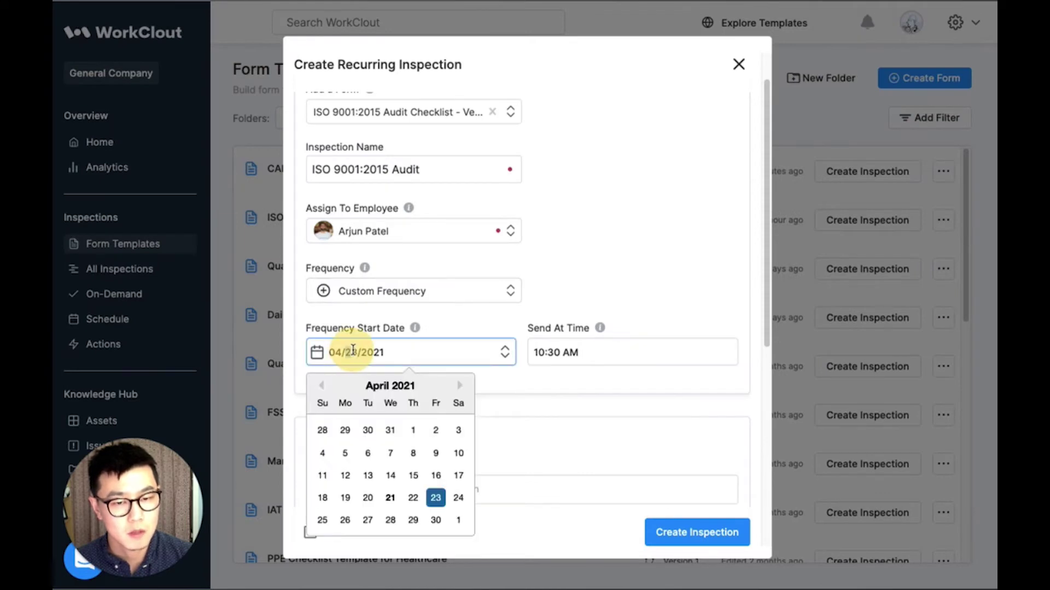
click(611, 309)
- Add the Quality tag to the recurring inspection
scroll(527, 375, down, 3)
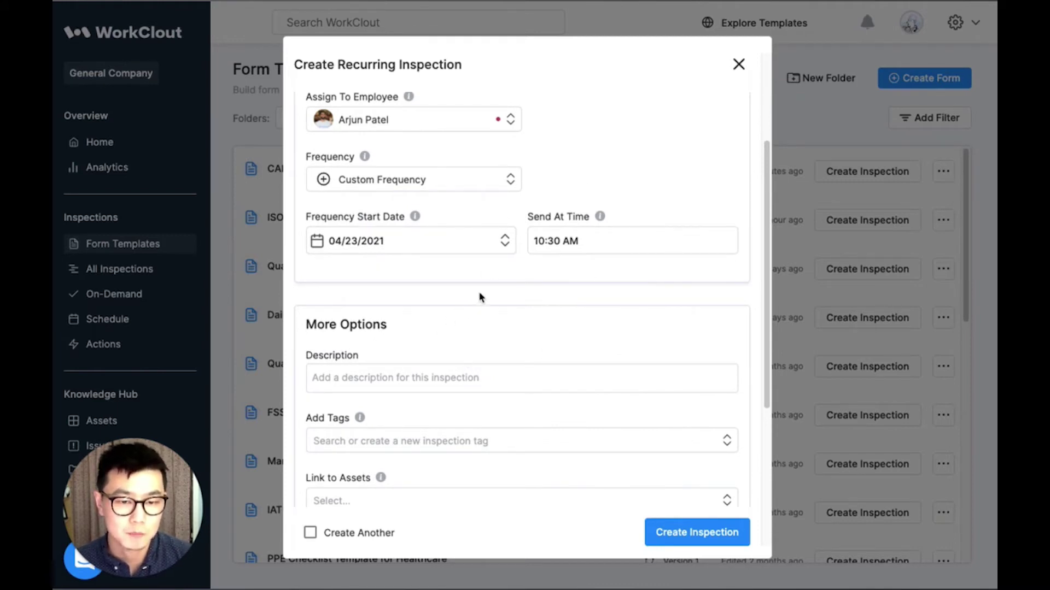
scroll(482, 295, down, 3)
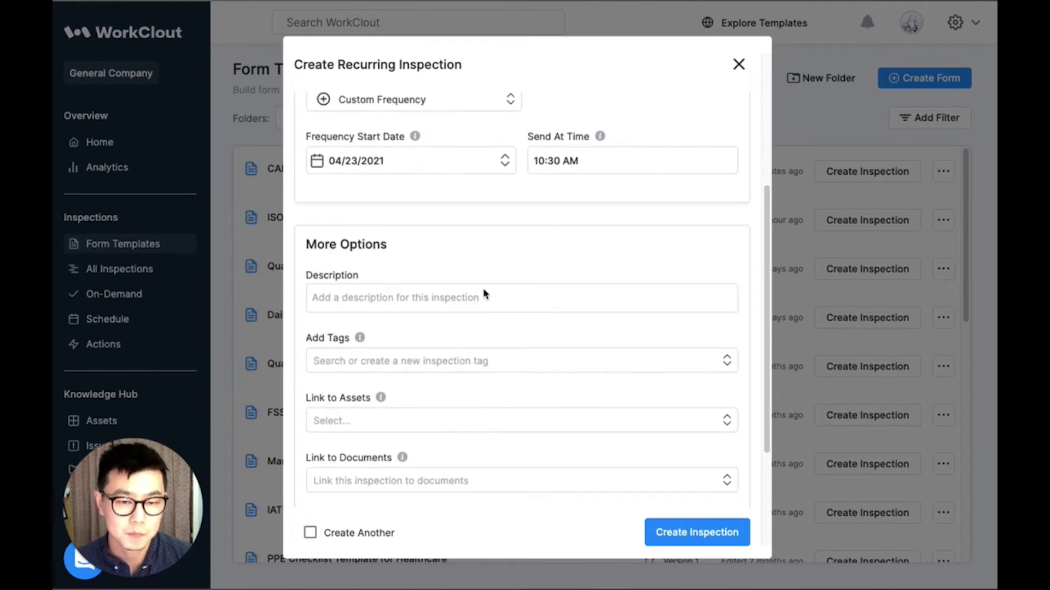
click(457, 358)
click(419, 442)
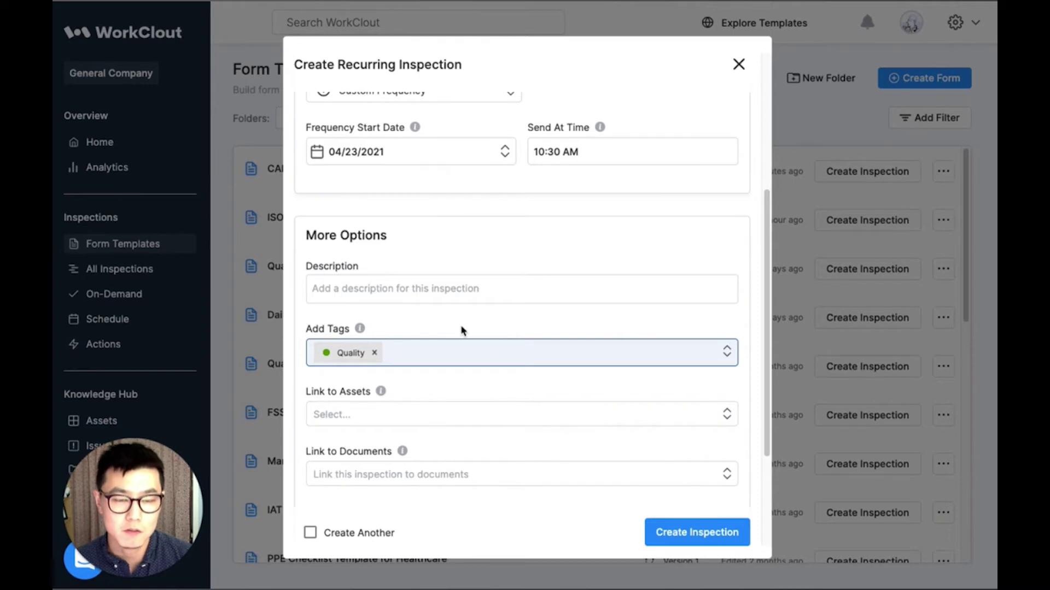
- Review the sign-off, time tracking and lead time options, leave time tracking off, and create the recurring inspection
scroll(468, 327, down, 1)
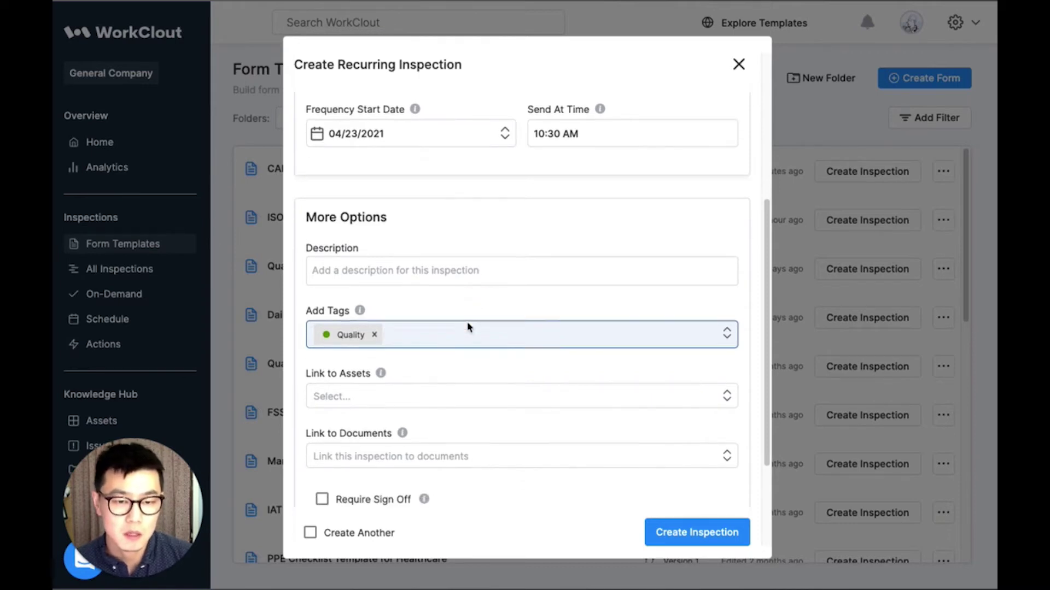
scroll(468, 327, down, 5)
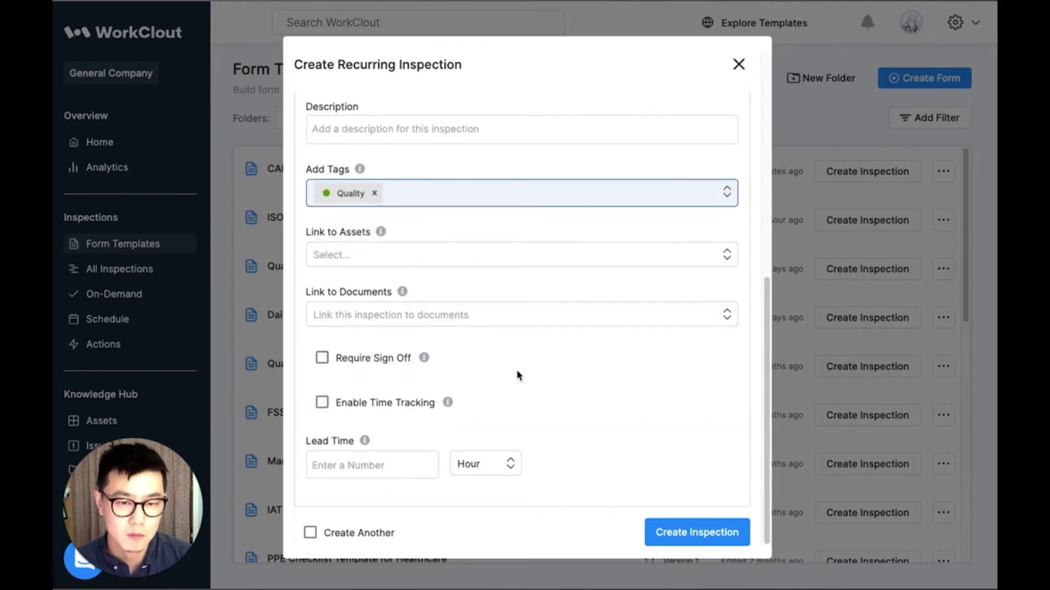
mouse_move(409, 360)
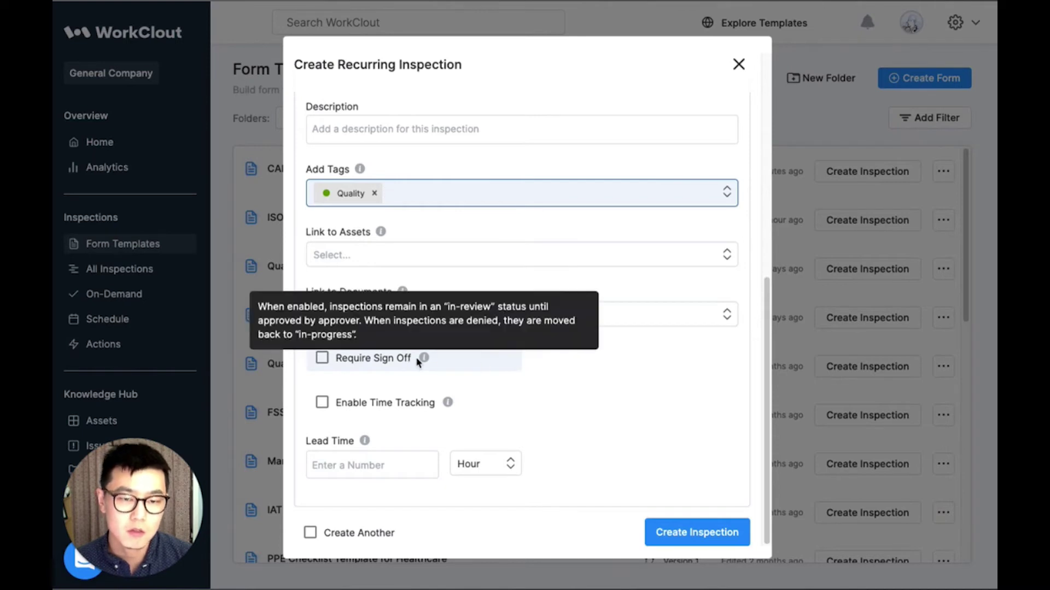
click(375, 403)
click(375, 403)
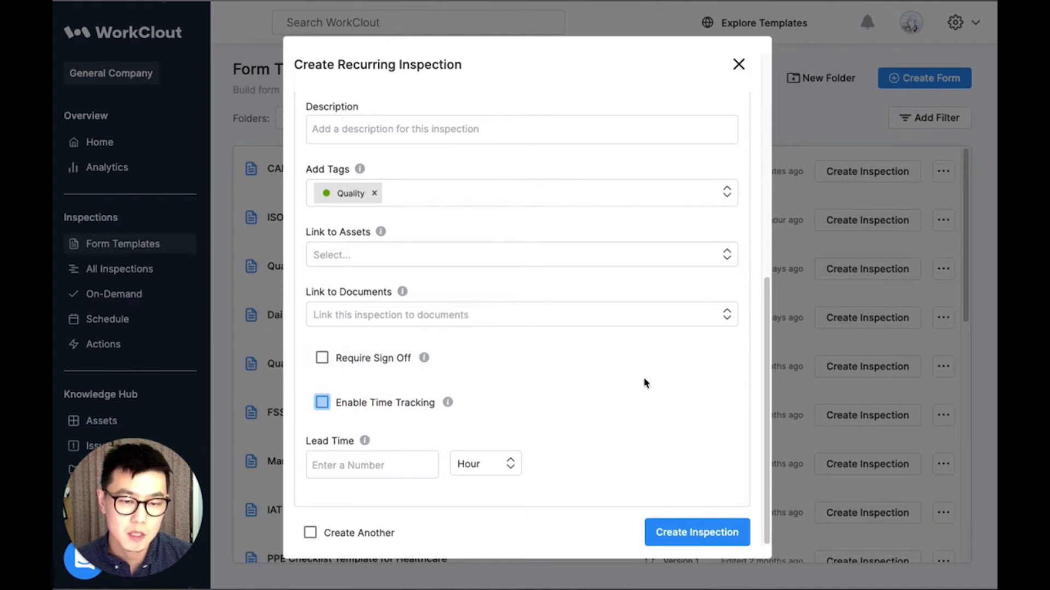
click(647, 383)
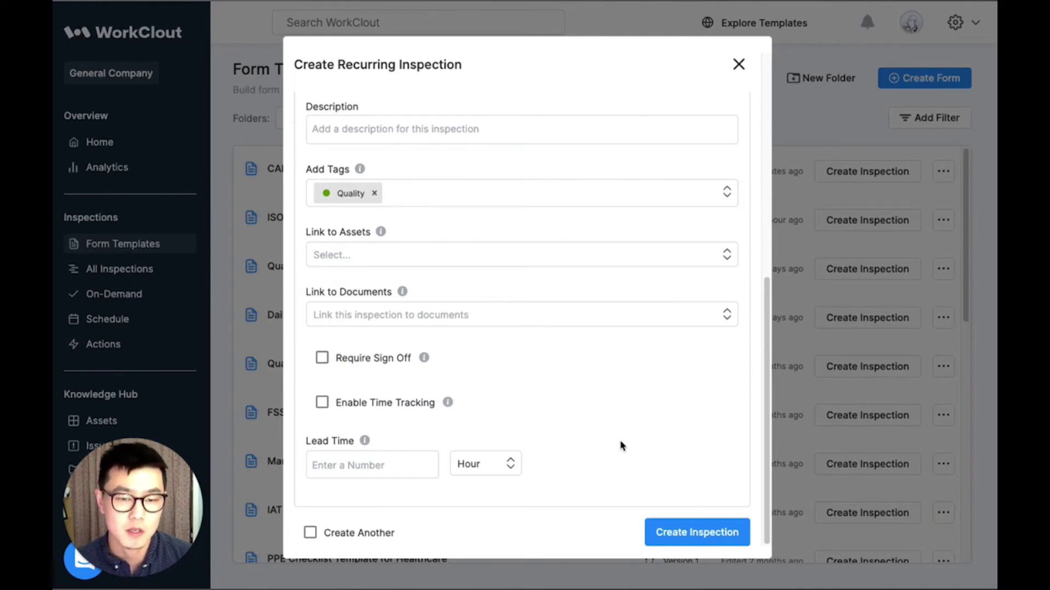
click(675, 532)
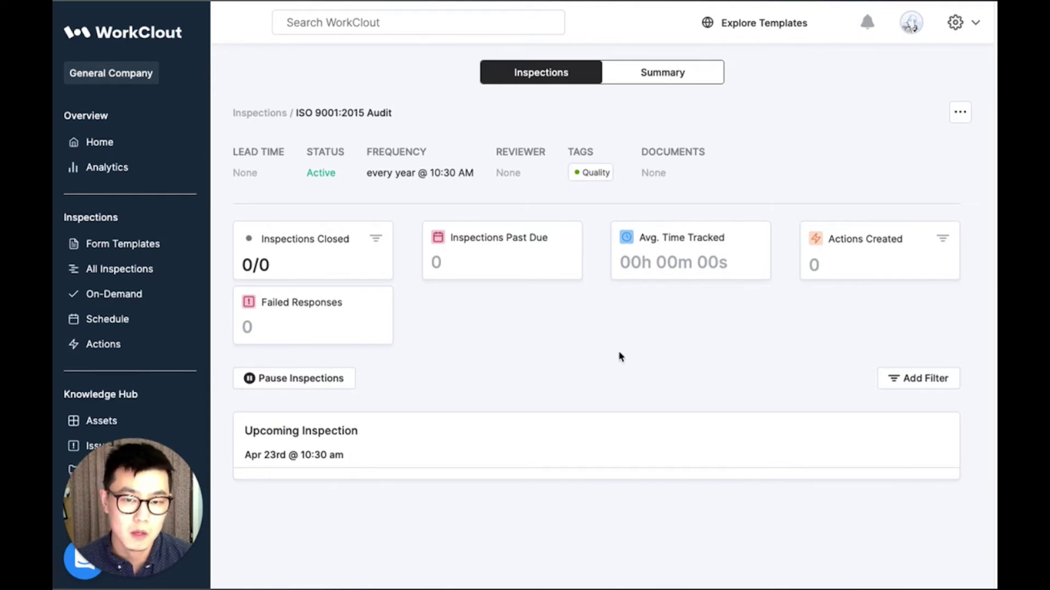
- Open inspection #067 from the scheduled ISO 9001:2015 Audit with the 10 hour limit and start its timer
click(99, 317)
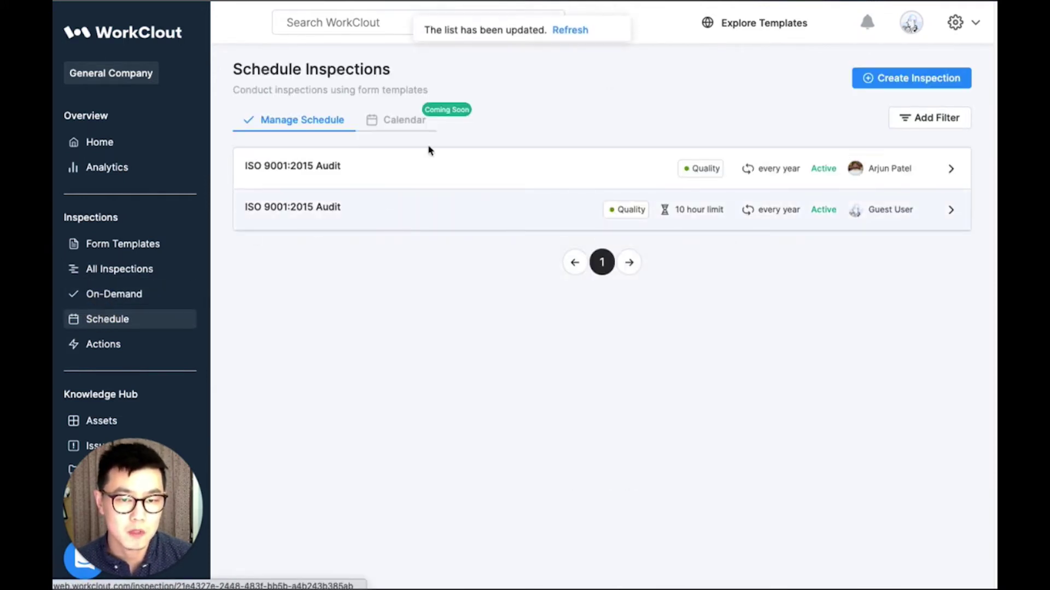
click(531, 210)
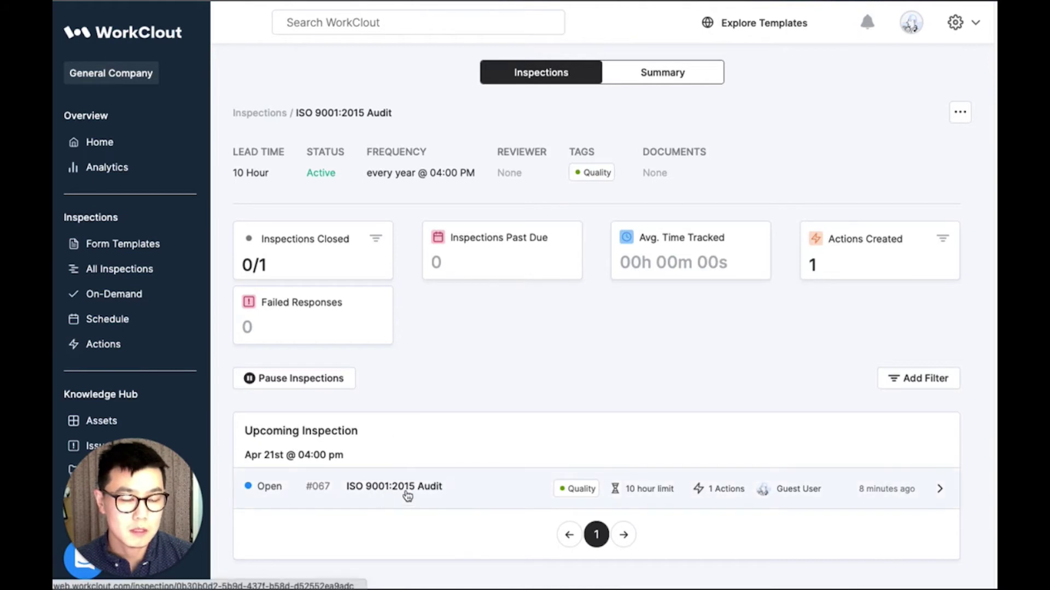
click(617, 492)
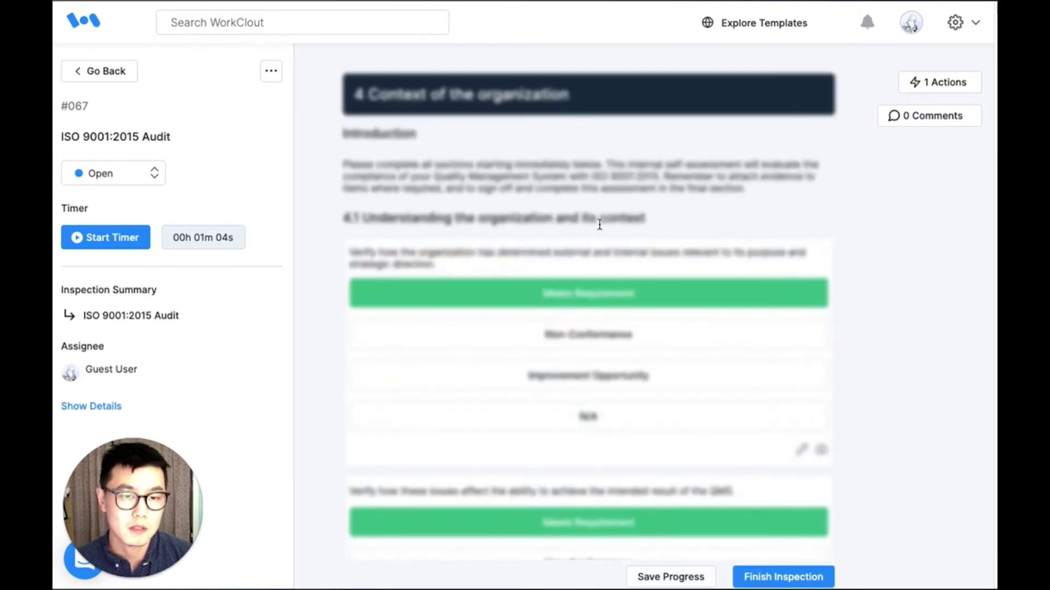
click(123, 248)
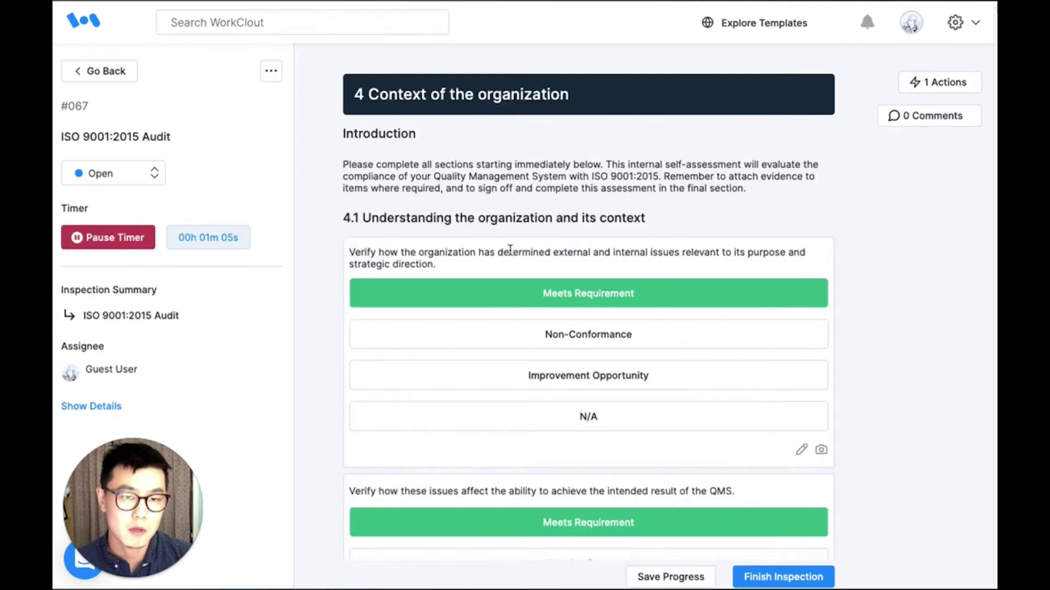
- Answer the section 4.2 question on relevant needs and expectations of interested parties with Meets Requirement
scroll(587, 349, down, 4)
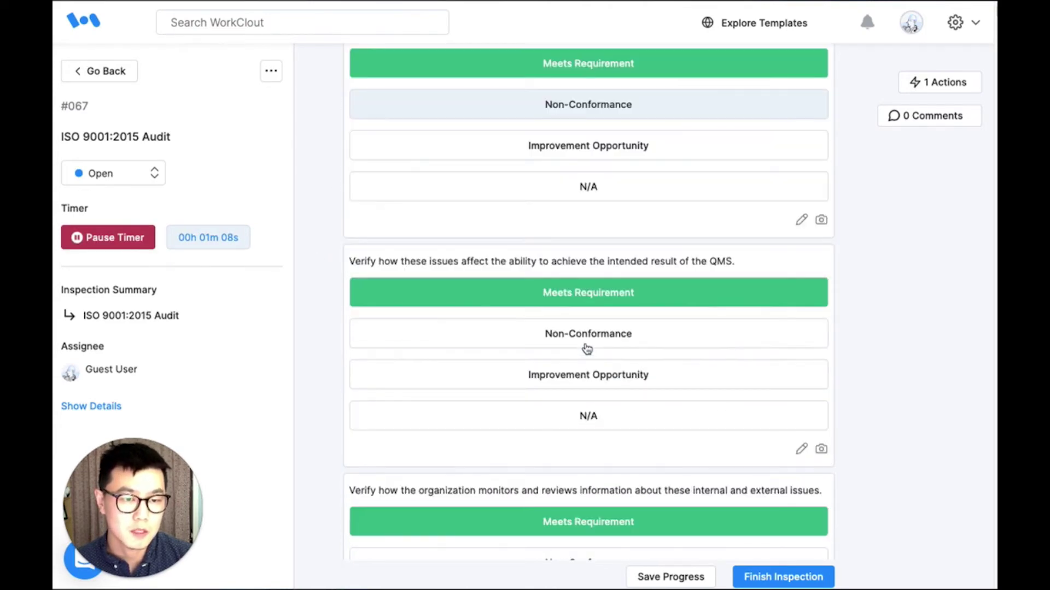
scroll(520, 350, down, 5)
scroll(480, 359, down, 8)
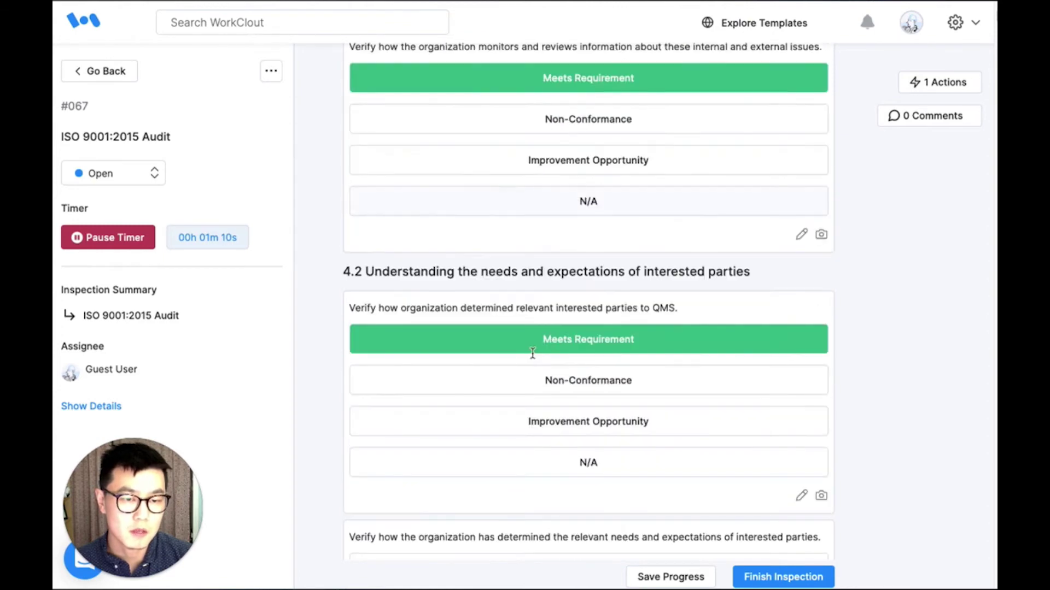
click(530, 325)
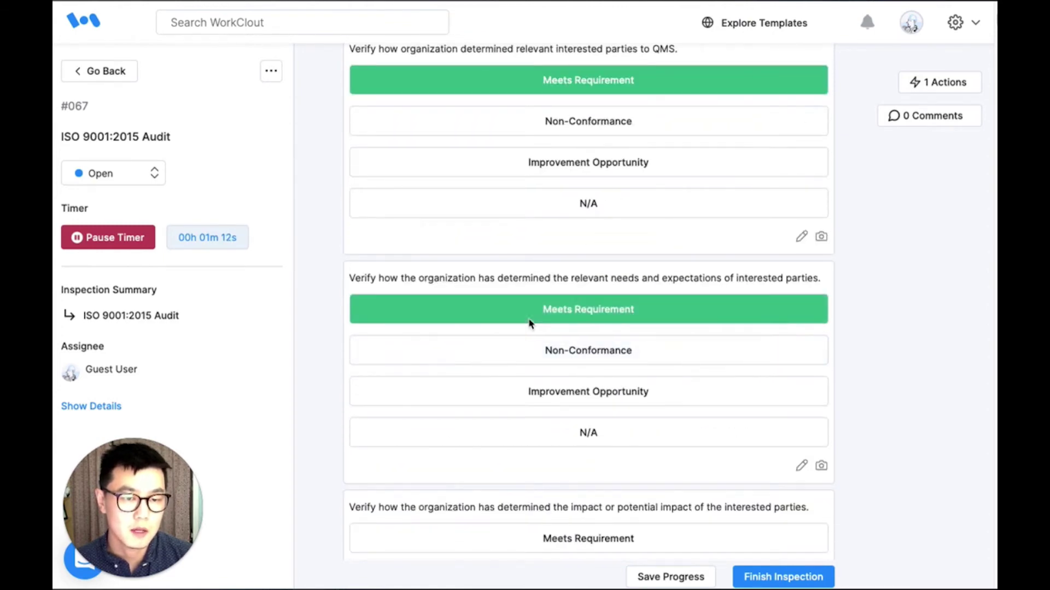
- Answer the section 4.2 questions on the impact of interested parties and on monitoring their information with Meets Requirement
click(563, 304)
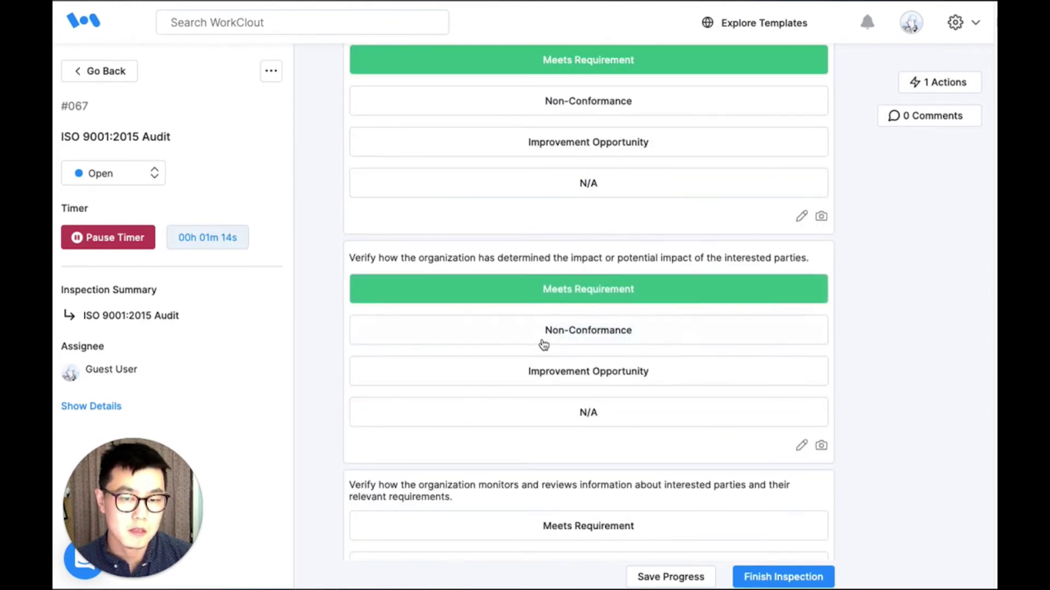
click(543, 346)
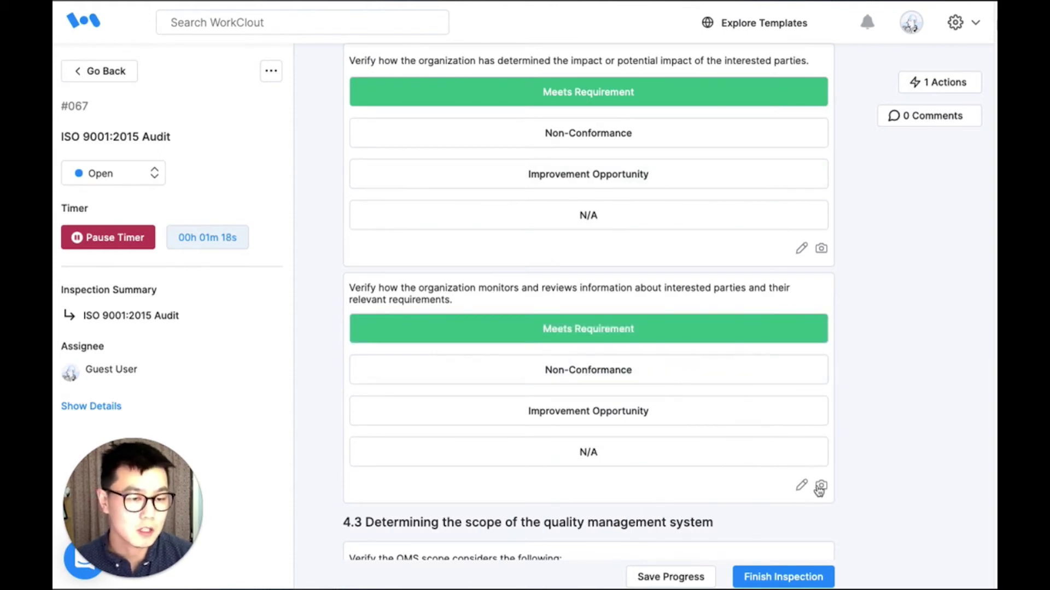
- Open the note field and the image and video upload area of the question on monitoring interested parties' information
scroll(597, 493, down, 1)
click(800, 411)
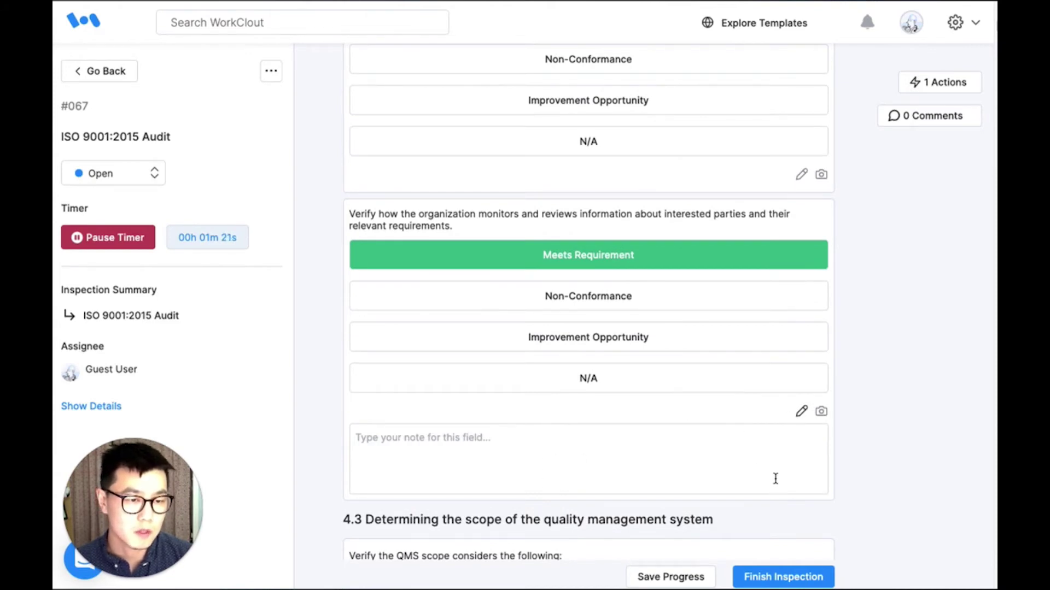
click(821, 411)
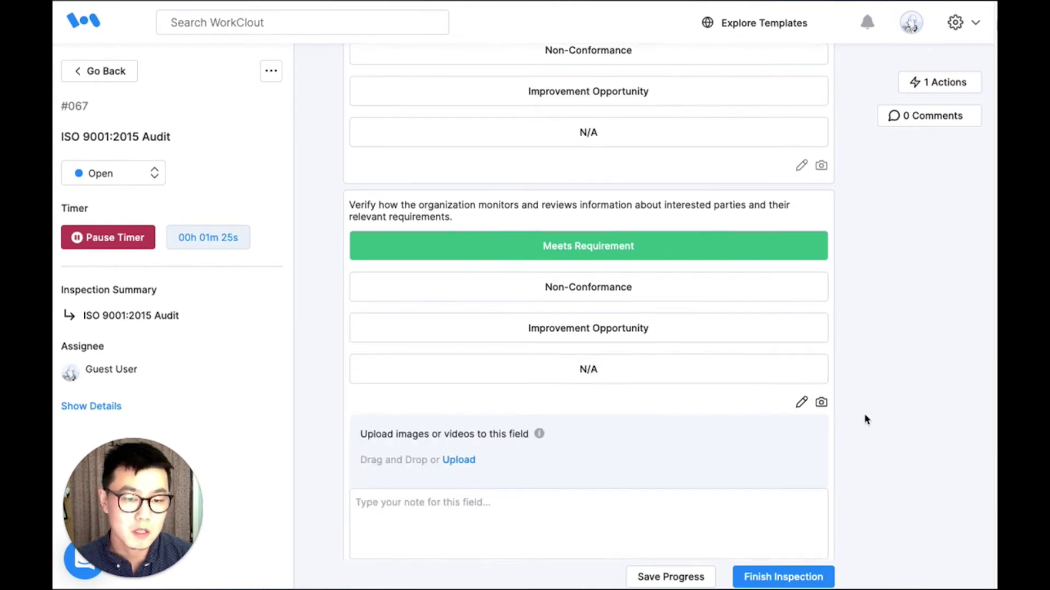
scroll(865, 419, down, 2)
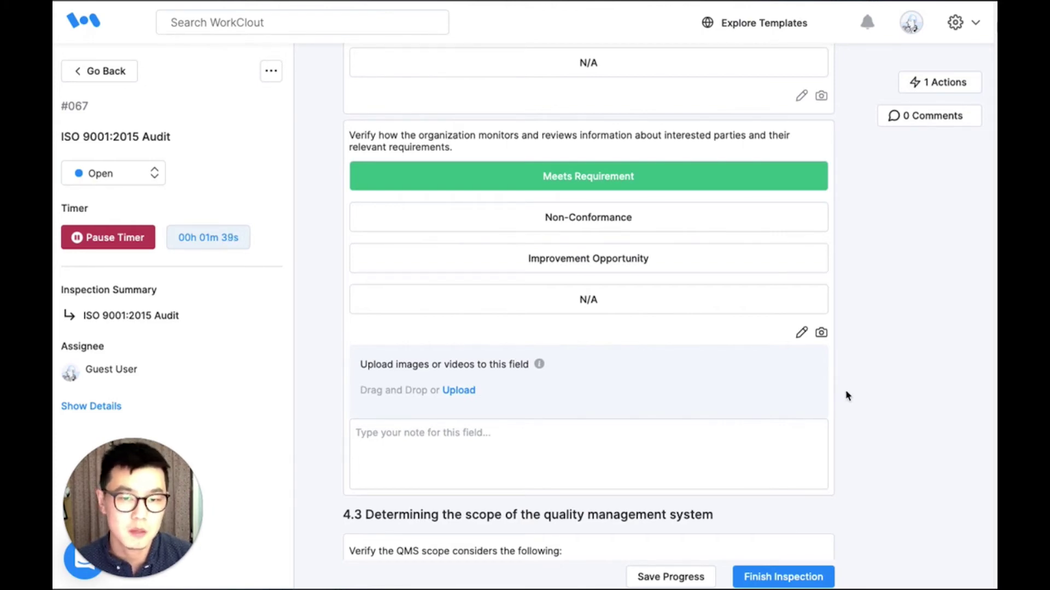
- Save the inspection progress and return to the ISO 9001:2015 Audit overview
click(672, 578)
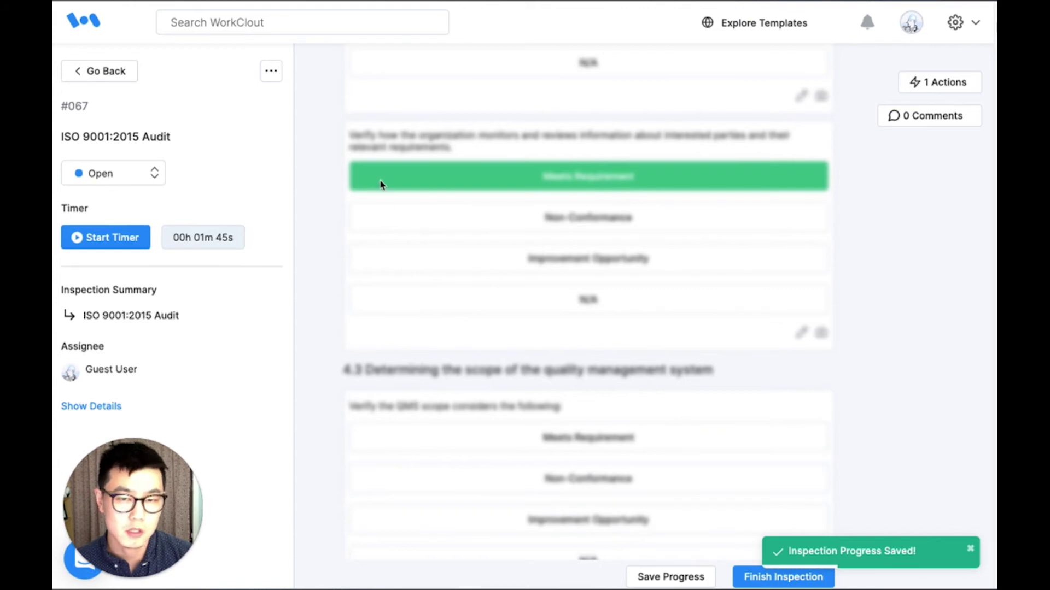
click(78, 74)
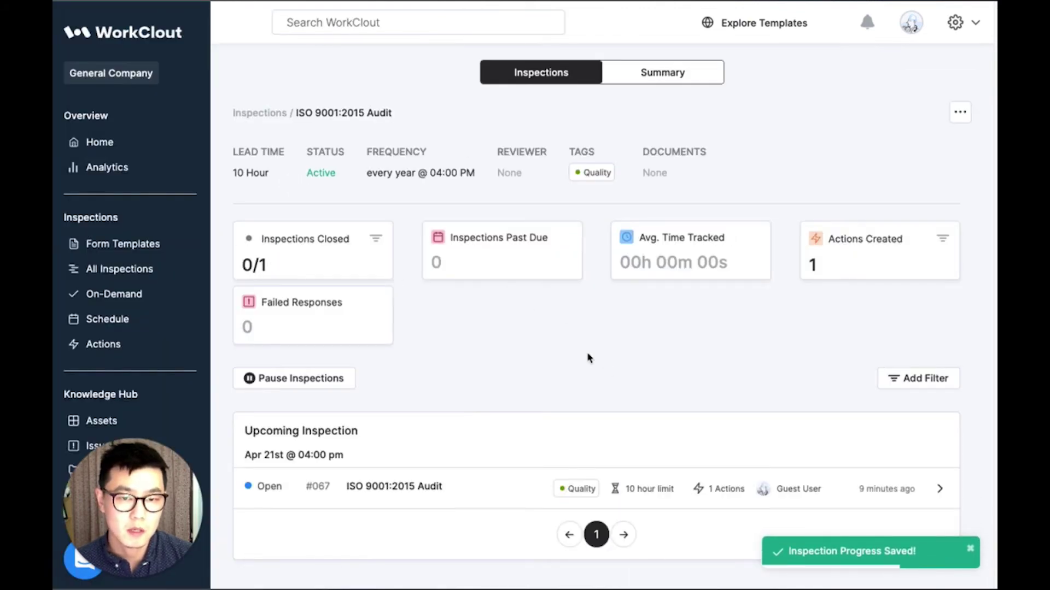
- Switch to the mobile app to view inspection #067, and return to the audit overview in the web app
drag(53, 25, 565, 29)
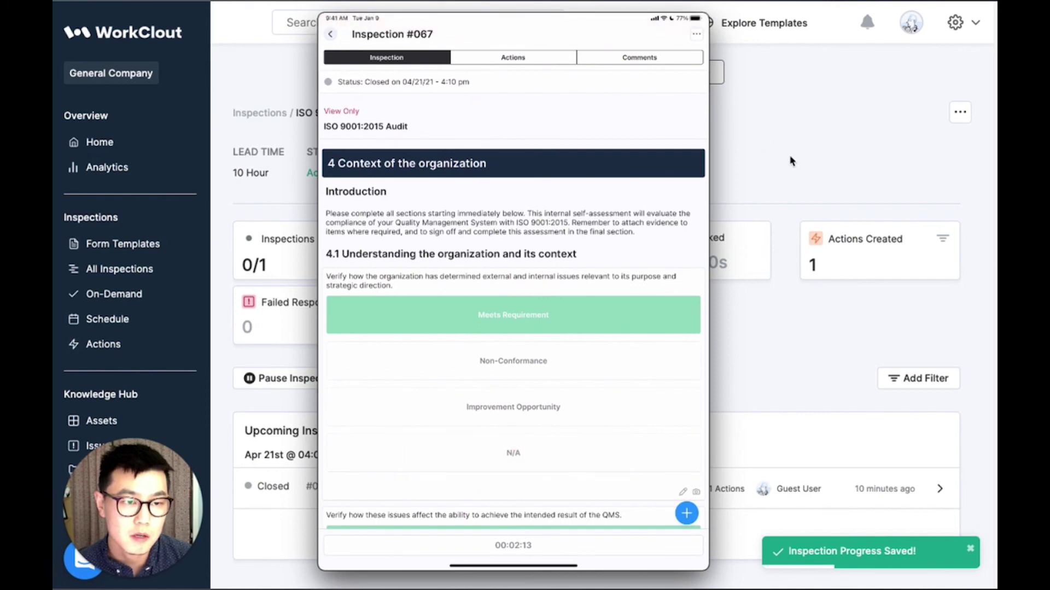
key(super+h)
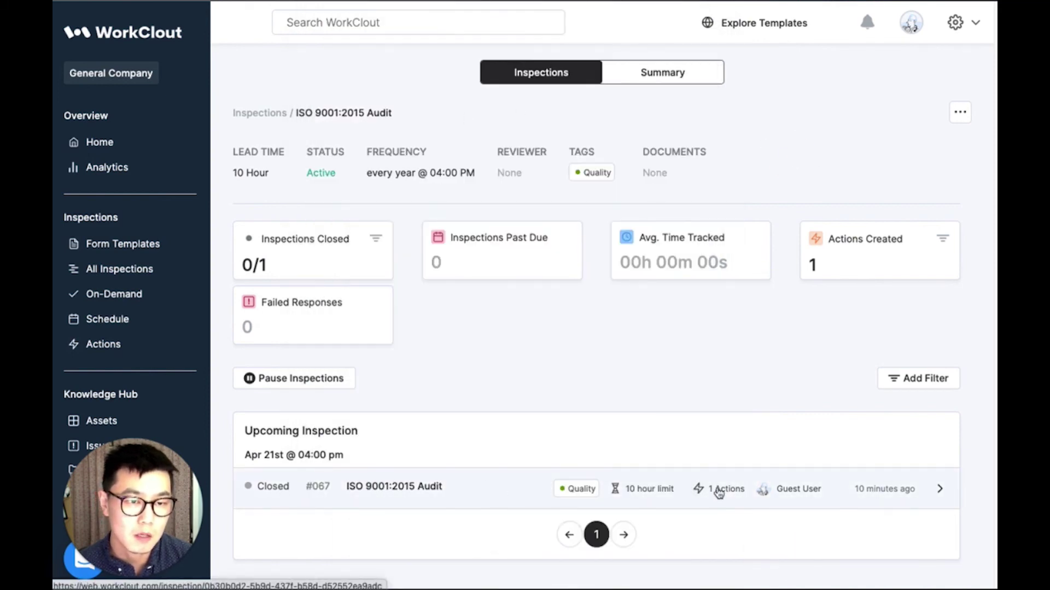
click(771, 115)
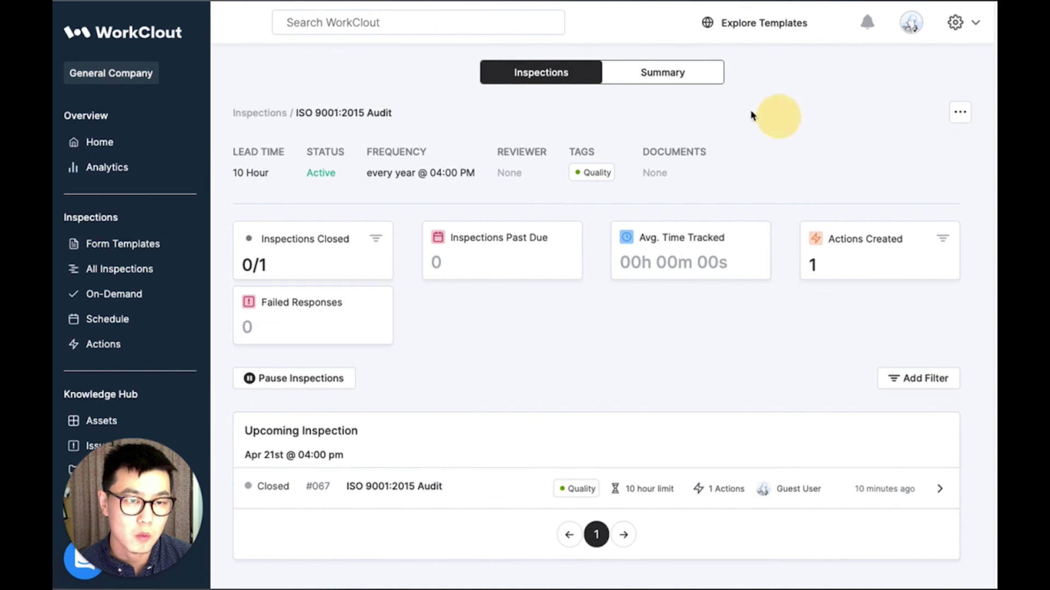
- Review the response summary for ISO 9001:2015 Audit Checklist - Version 2 and return to the audit's inspections overview
click(700, 85)
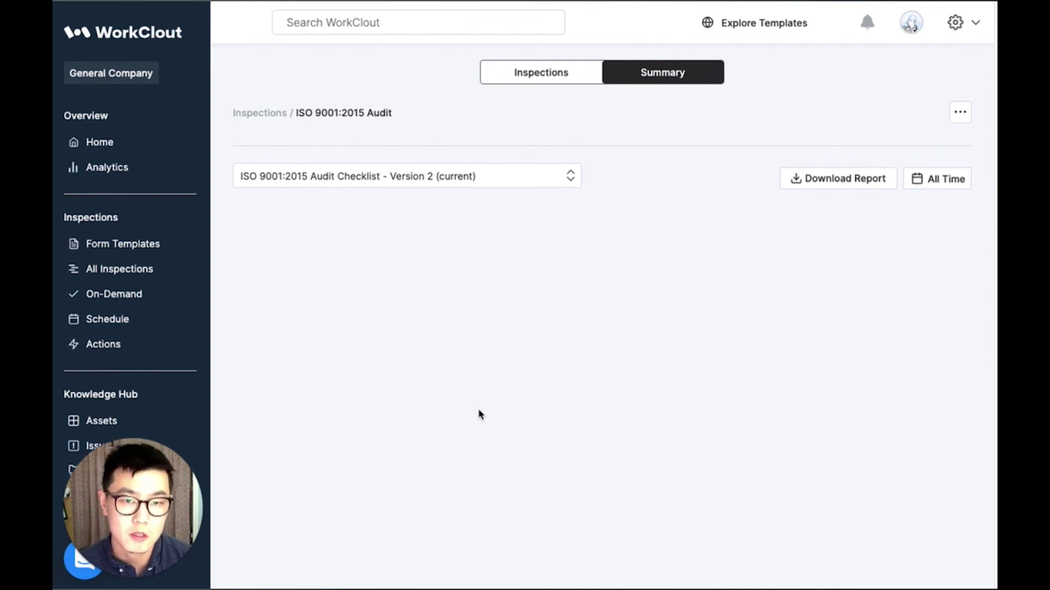
click(402, 281)
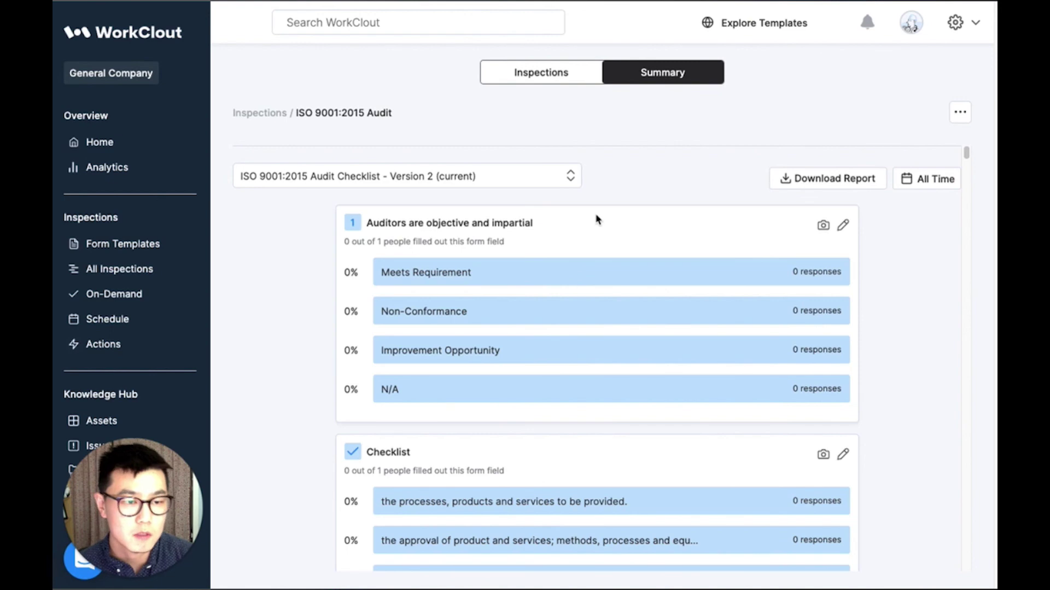
scroll(499, 322, down, 15)
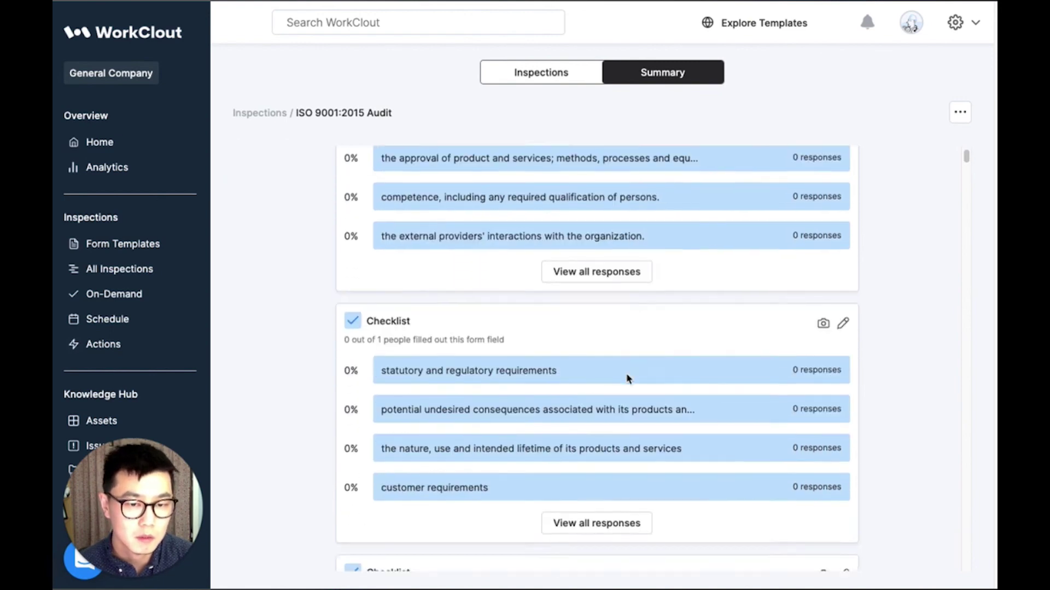
scroll(629, 382, up, 15)
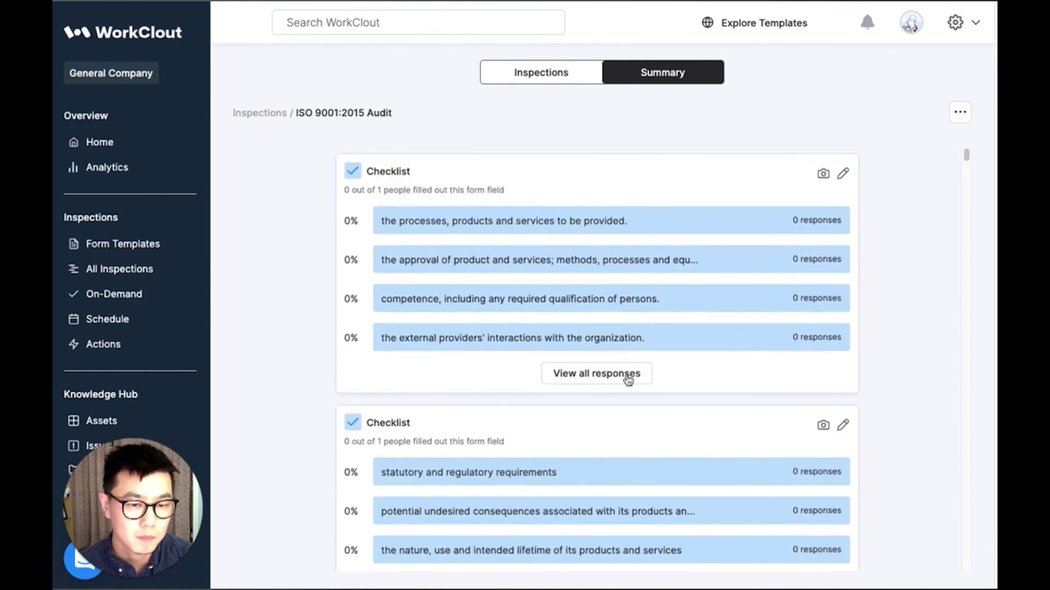
click(564, 72)
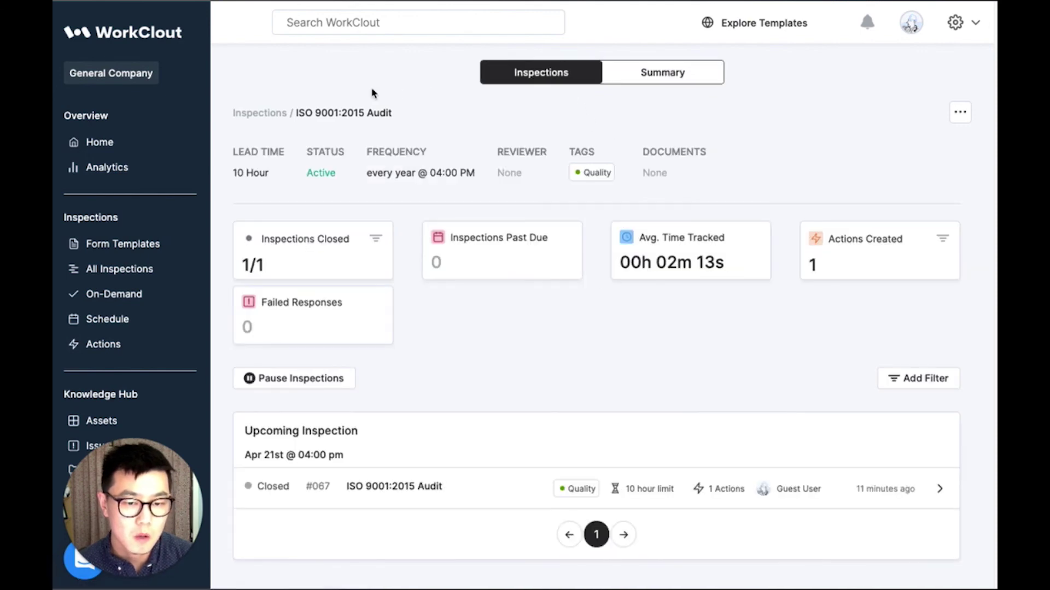